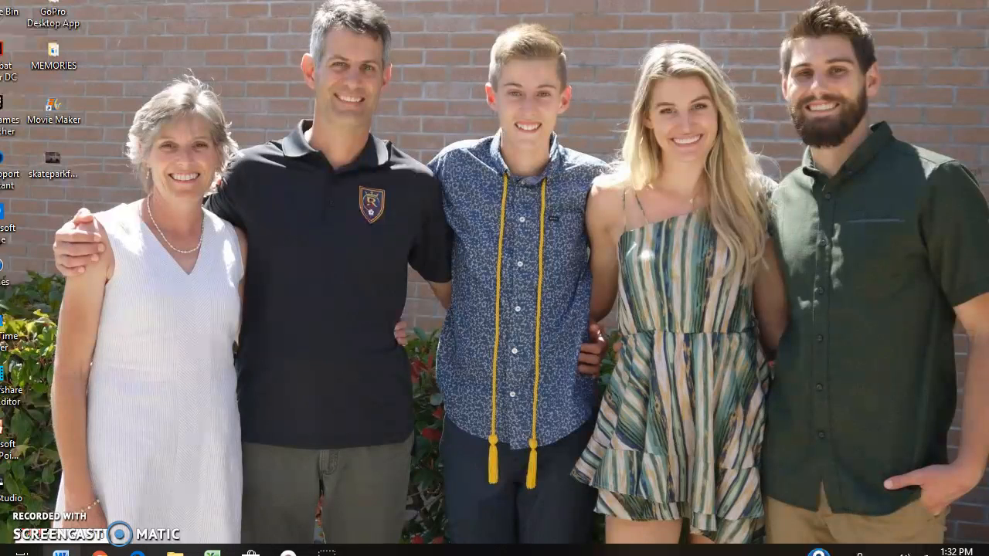
Step: Type the question "What are pronouns?" on the first line of the blank document
left_click(61, 553)
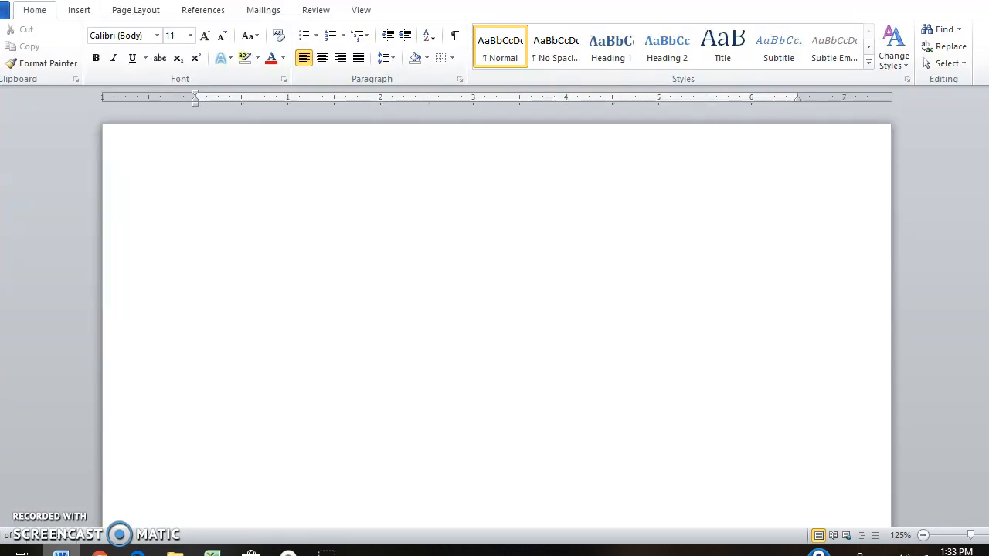
key("super+d")
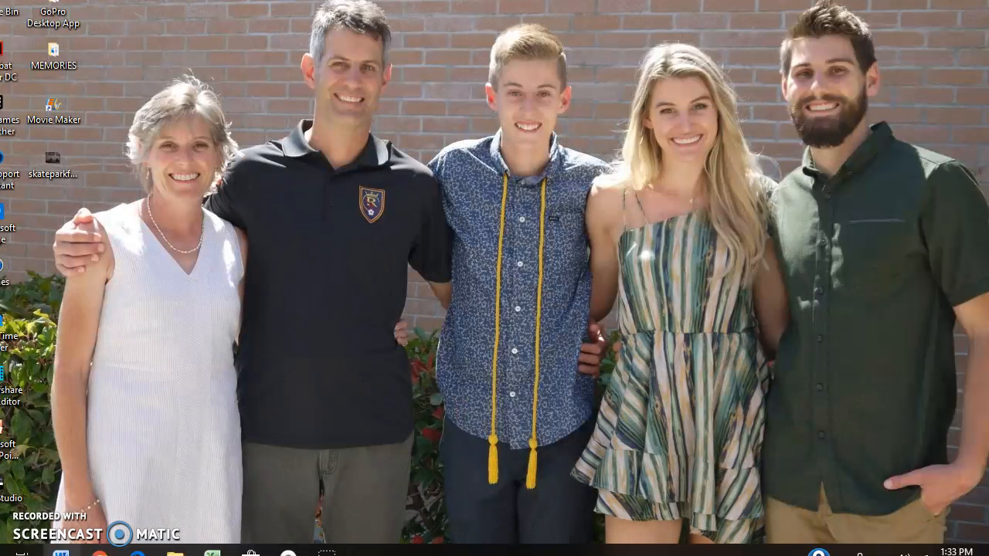
key("super+d")
type("What ar")
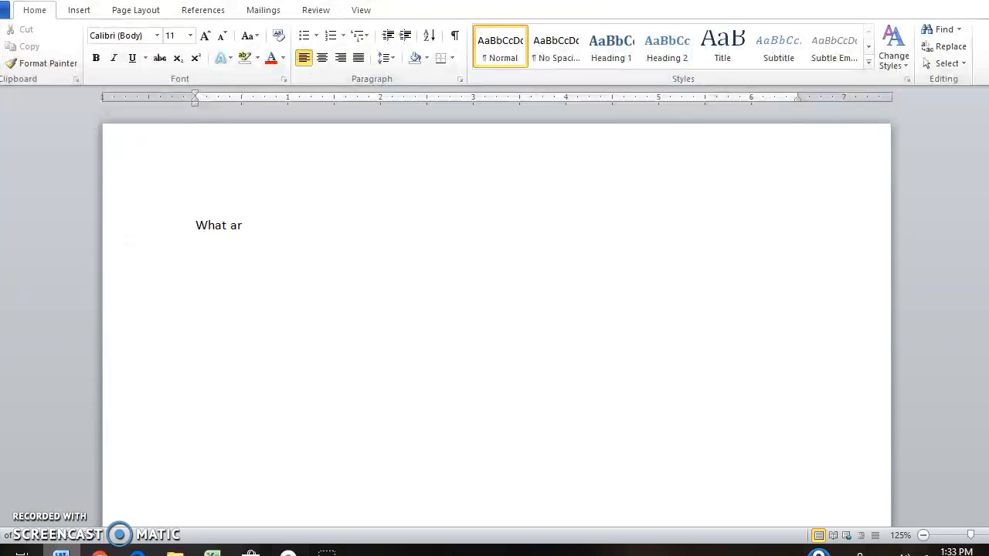
type("e pronouns?")
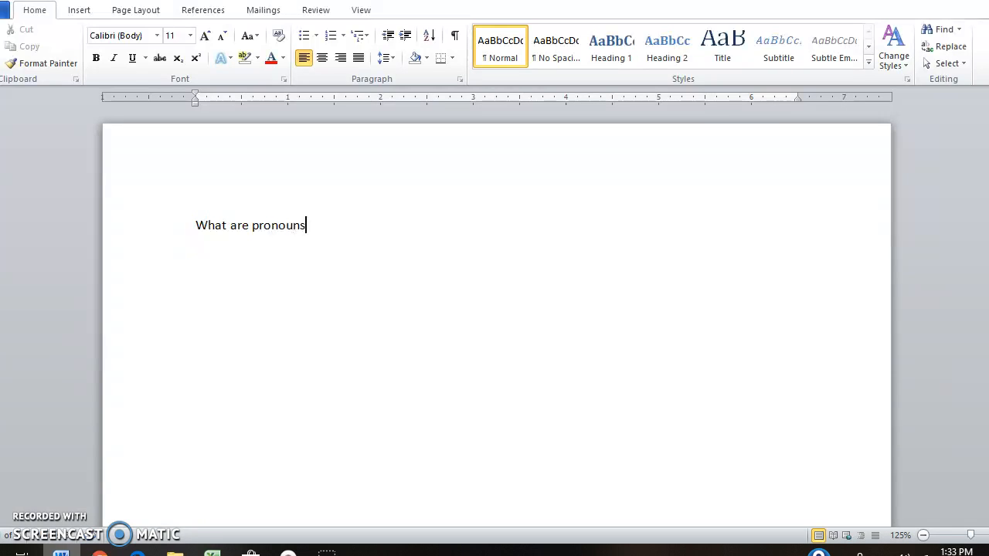
Step: Add a new line reading "List 10 examples of pronouns."
key("Return")
type("List 10 examples of p")
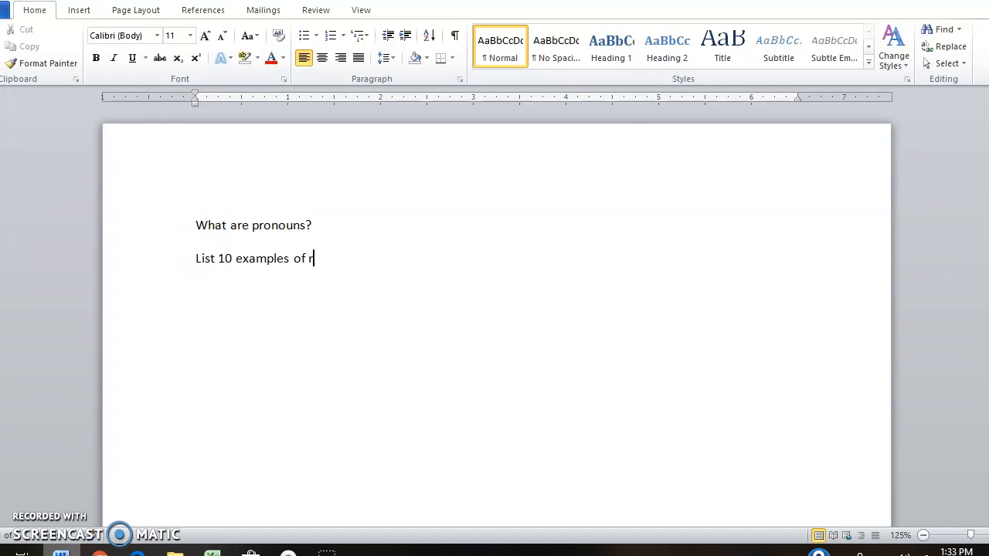
type("ronouns.")
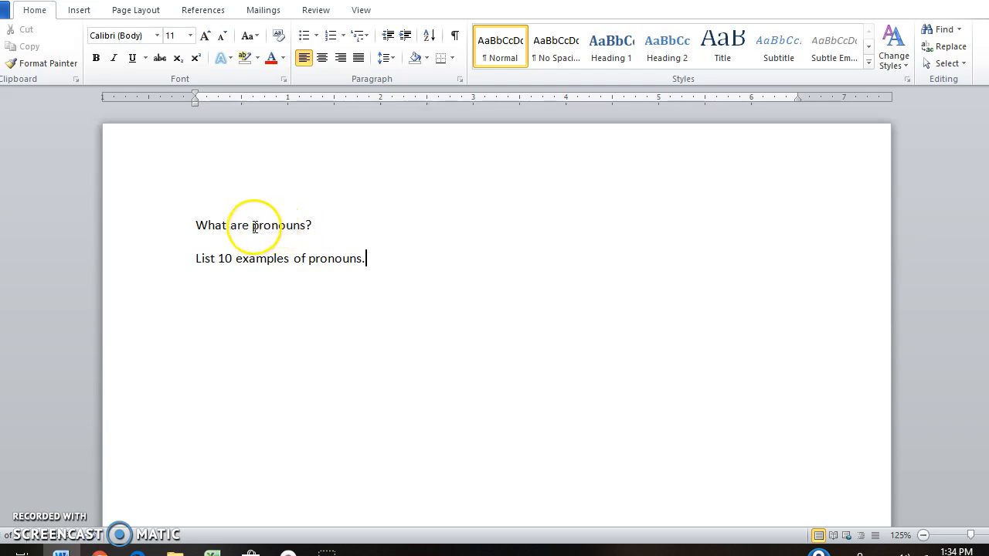
Step: Select the word "pronouns" in the first line and open the Insert Hyperlink dialog with the cursor in the address field
left_click_drag(252, 225, 303, 226)
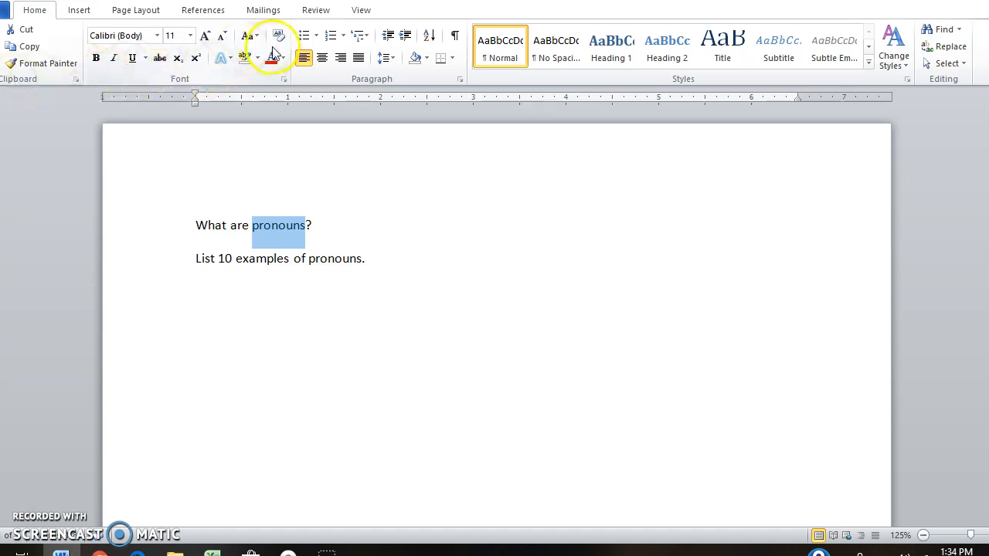
left_click(79, 10)
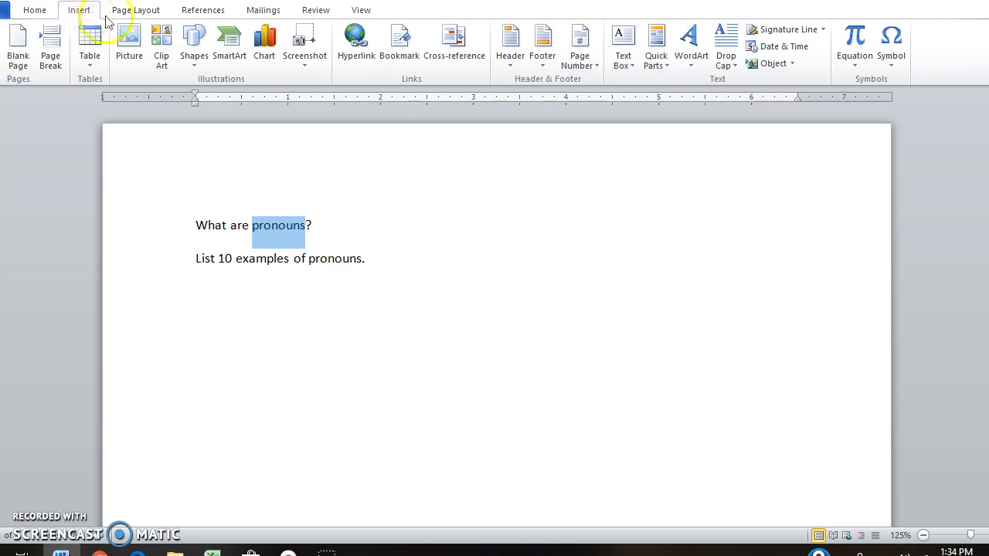
left_click(356, 63)
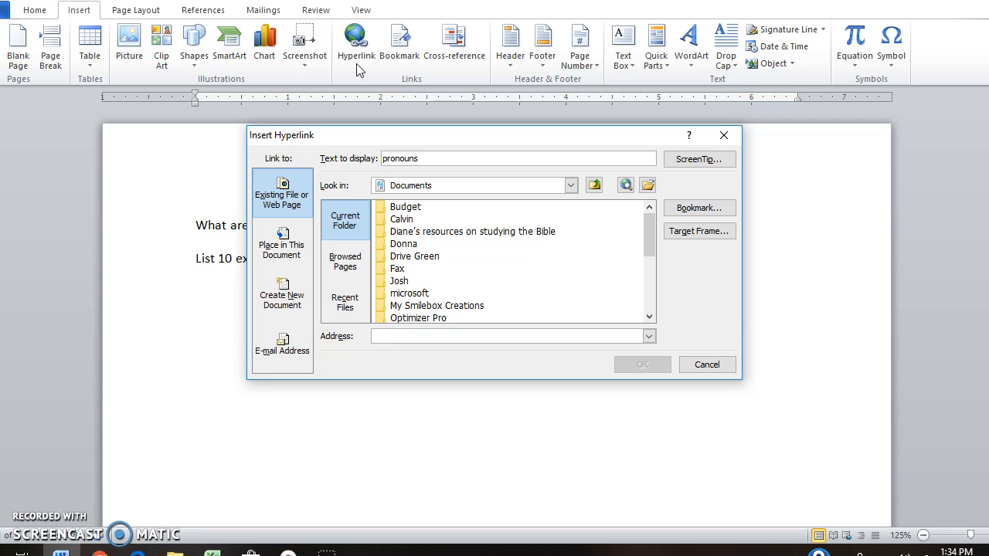
left_click(410, 158)
left_click(386, 337)
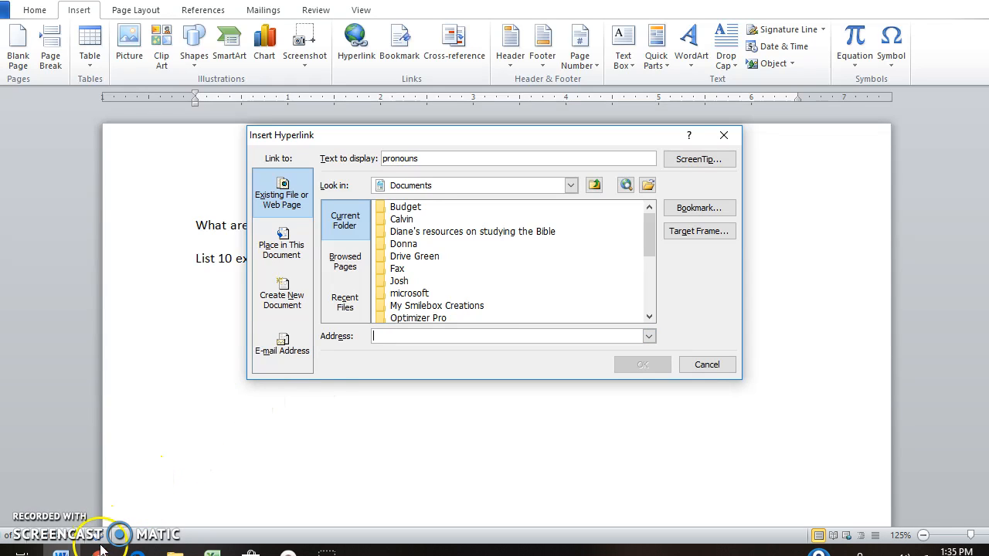
mouse_move(100, 550)
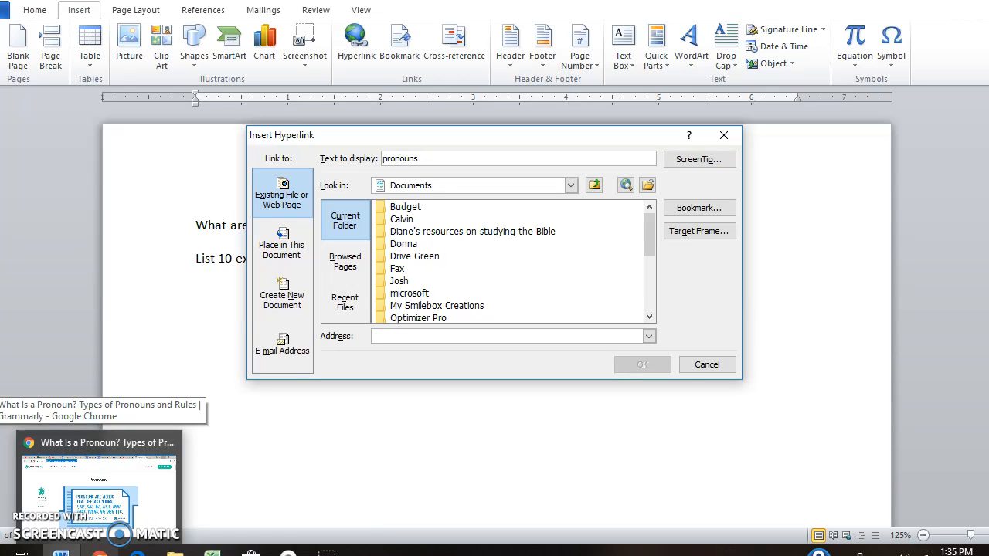
left_click(99, 491)
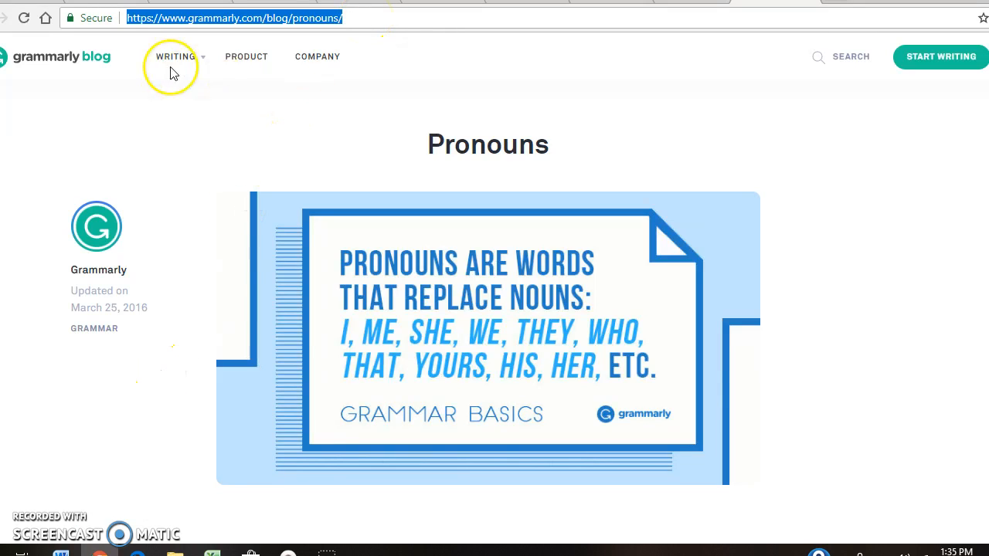
left_click(127, 18)
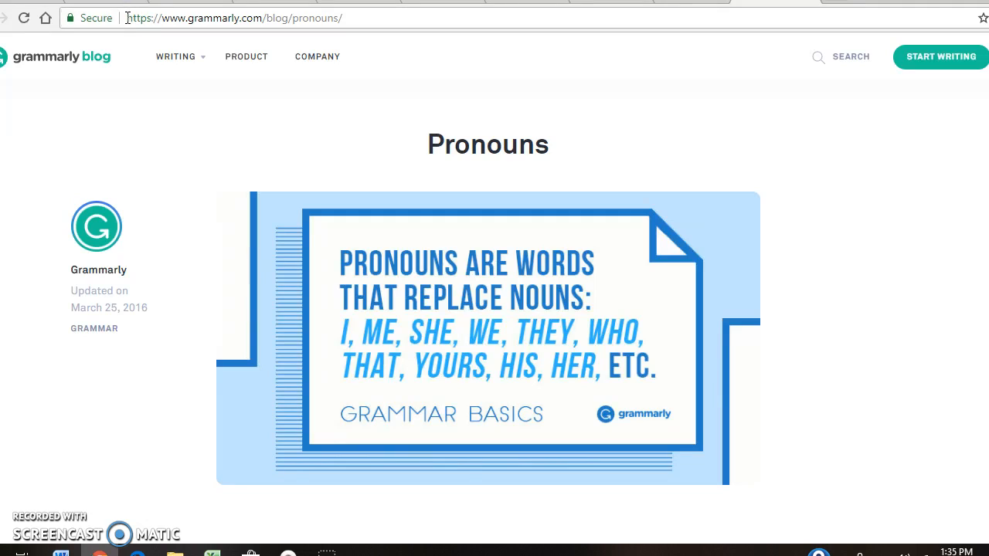
left_click_drag(128, 17, 348, 17)
key("ctrl+c")
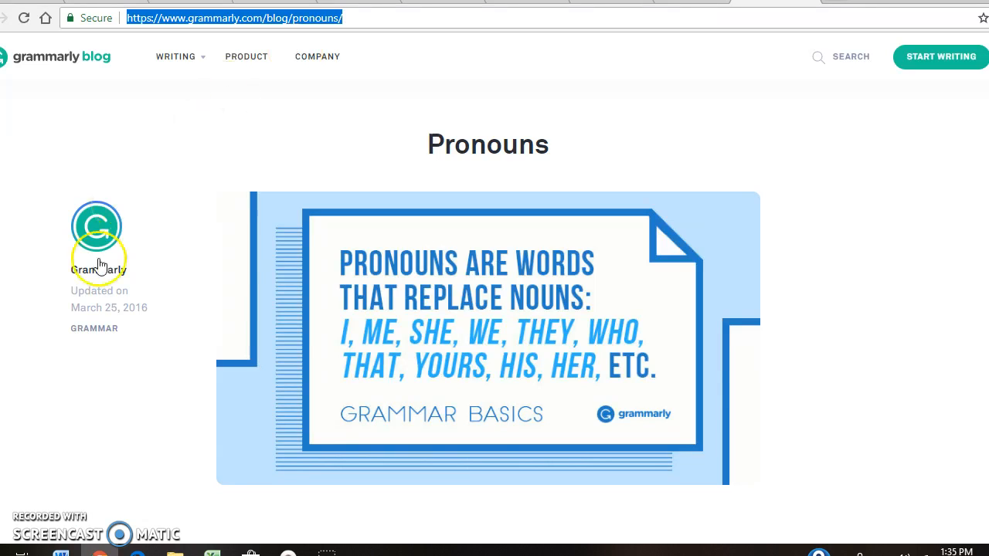
Step: Return to the document, paste the Grammarly URL as the hyperlink address and confirm the link
mouse_move(60, 551)
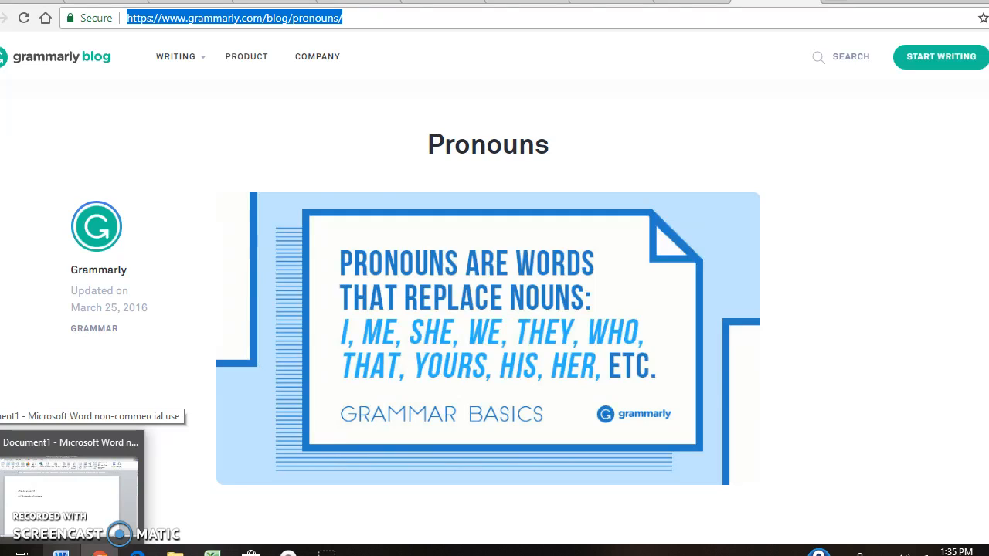
left_click(61, 551)
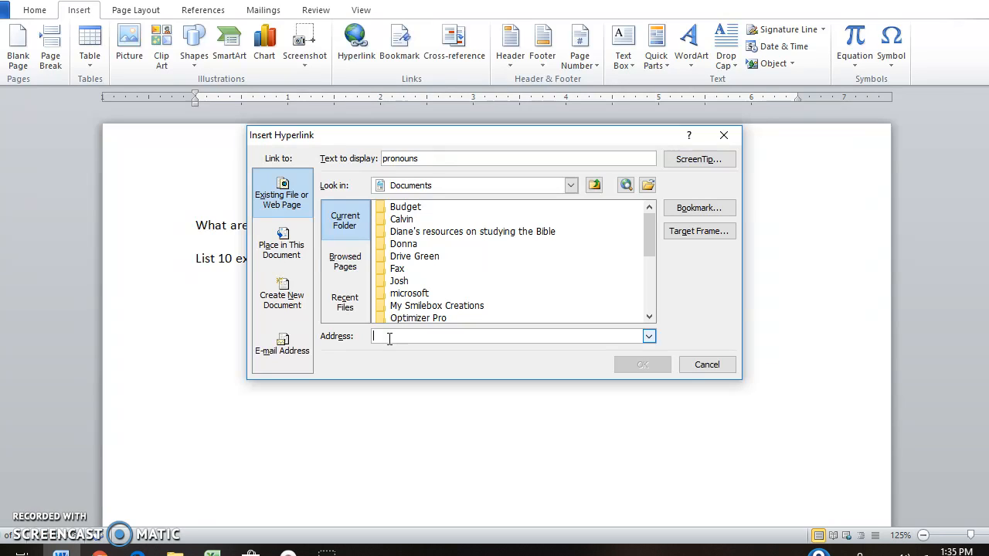
key("ctrl+v")
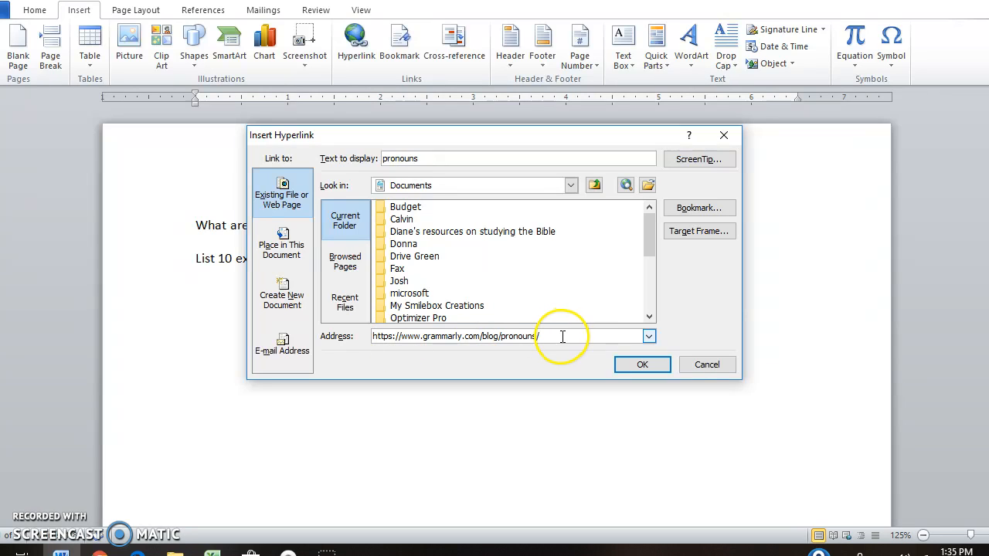
left_click(638, 368)
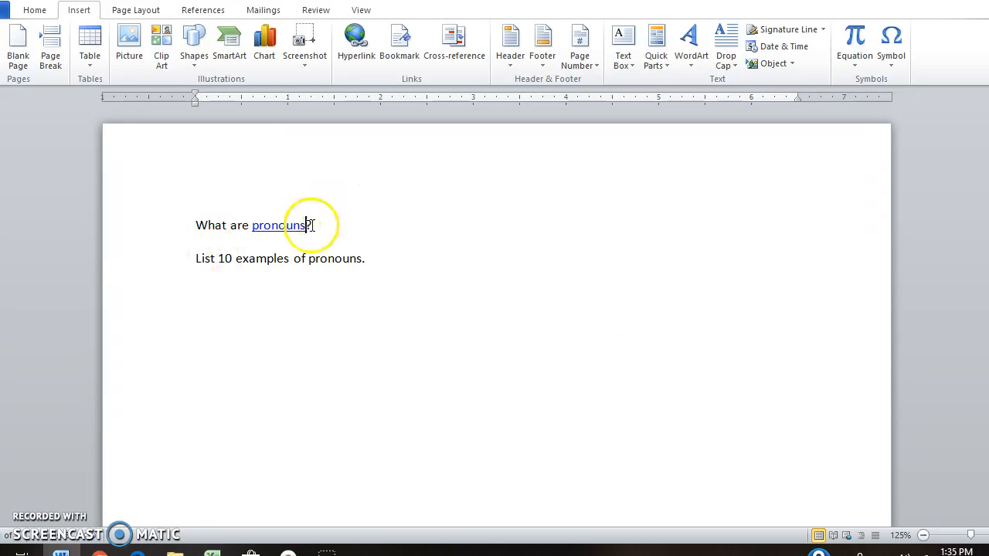
Step: Follow the pronouns hyperlink to test it in the browser and return to the document
mouse_move(279, 230)
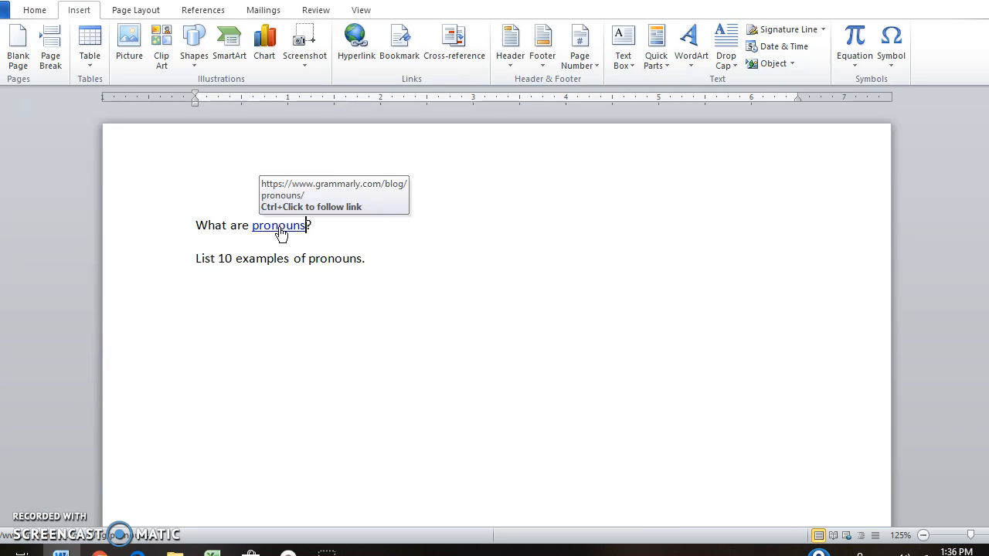
left_click(279, 226)
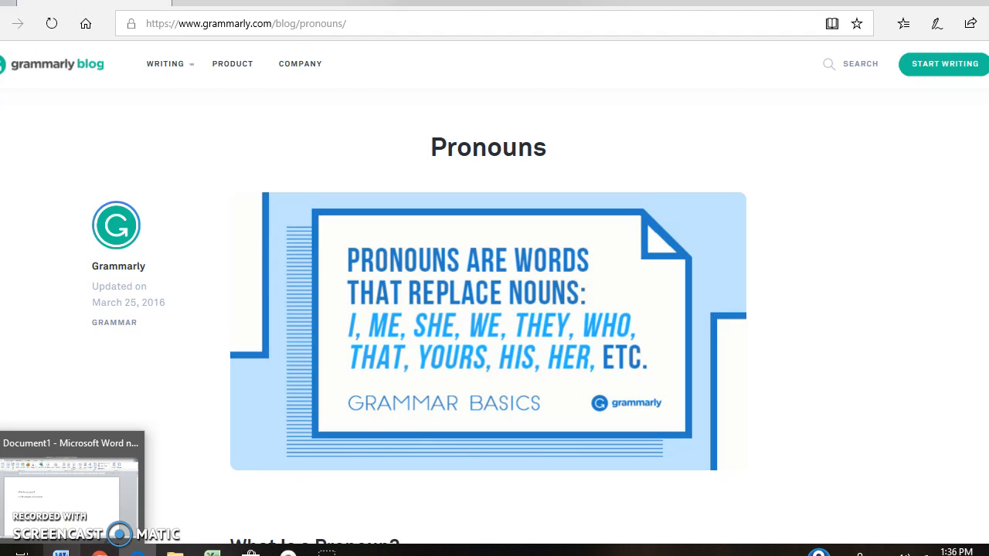
left_click(60, 552)
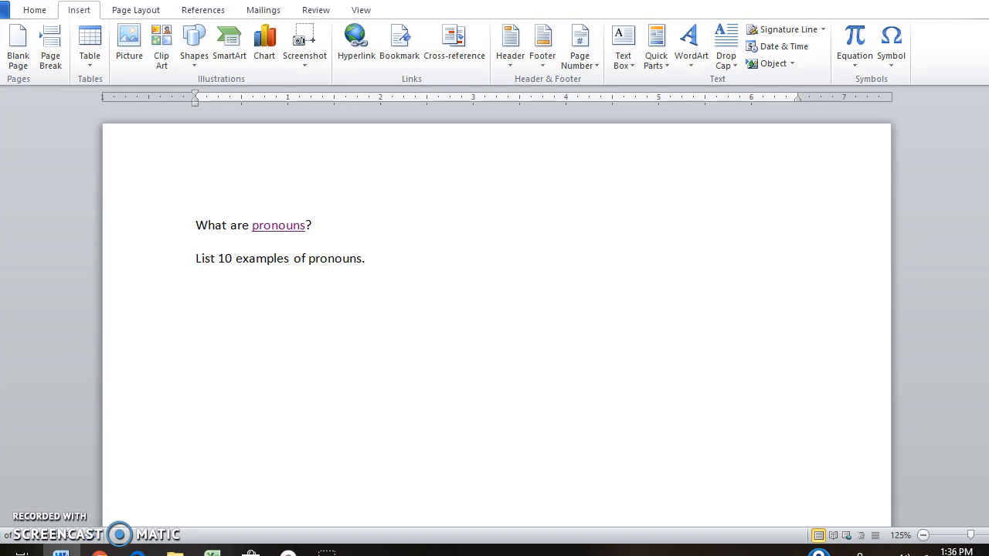
Step: Open Save As and change the file name to pronouns
left_click(4, 10)
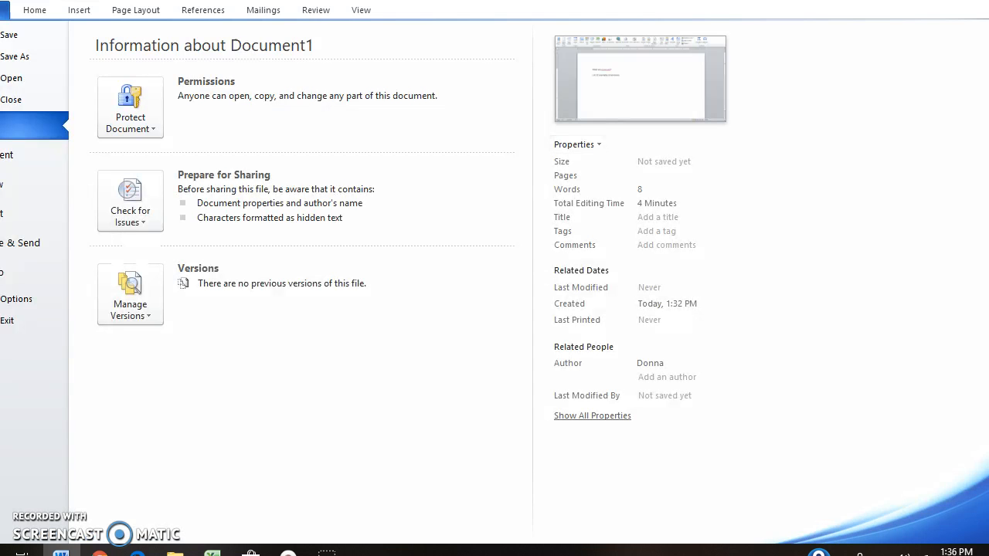
left_click(13, 59)
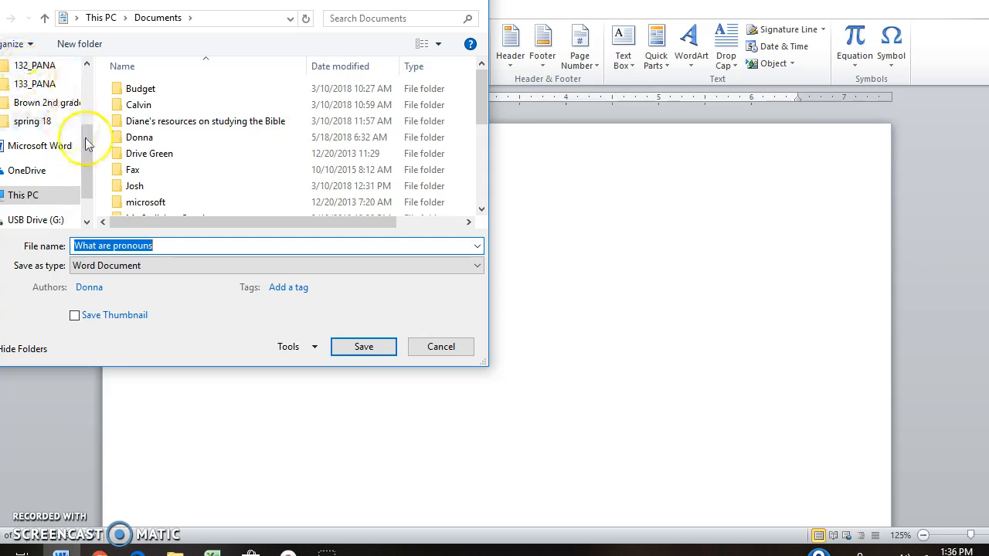
left_click(172, 244)
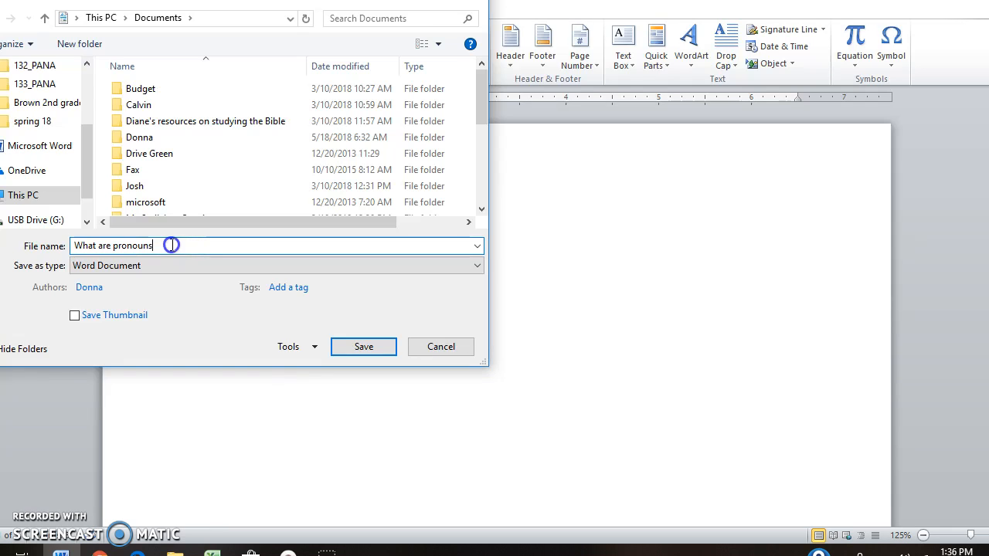
key("BackSpace")
key("BackSpace")
key("BackSpace")
key("BackSpace")
key("BackSpace")
key("BackSpace")
key("BackSpace")
key("BackSpace")
key("BackSpace")
key("BackSpace")
key("BackSpace")
key("BackSpace")
key("BackSpace")
key("BackSpace")
key("BackSpace")
key("BackSpace")
key("BackSpace")
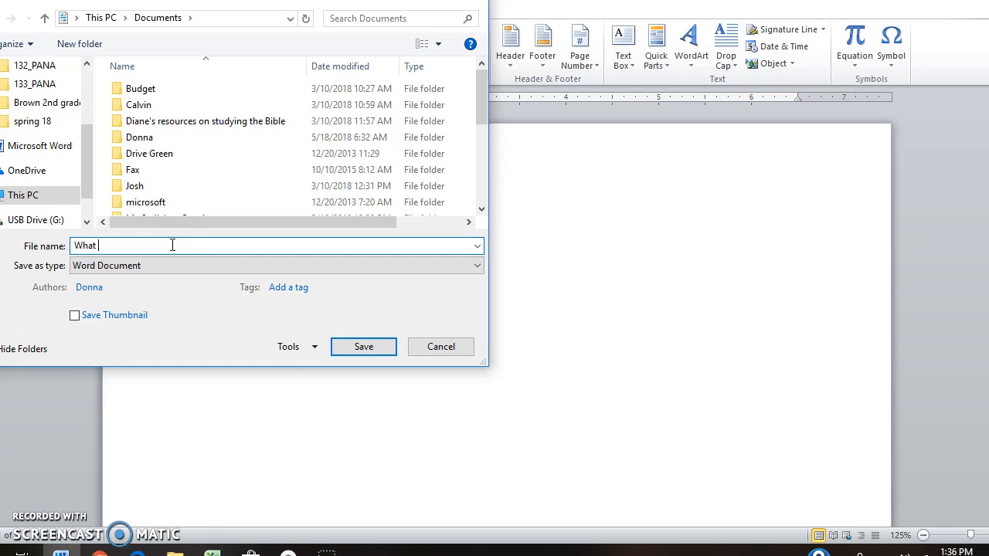
type("pronouns")
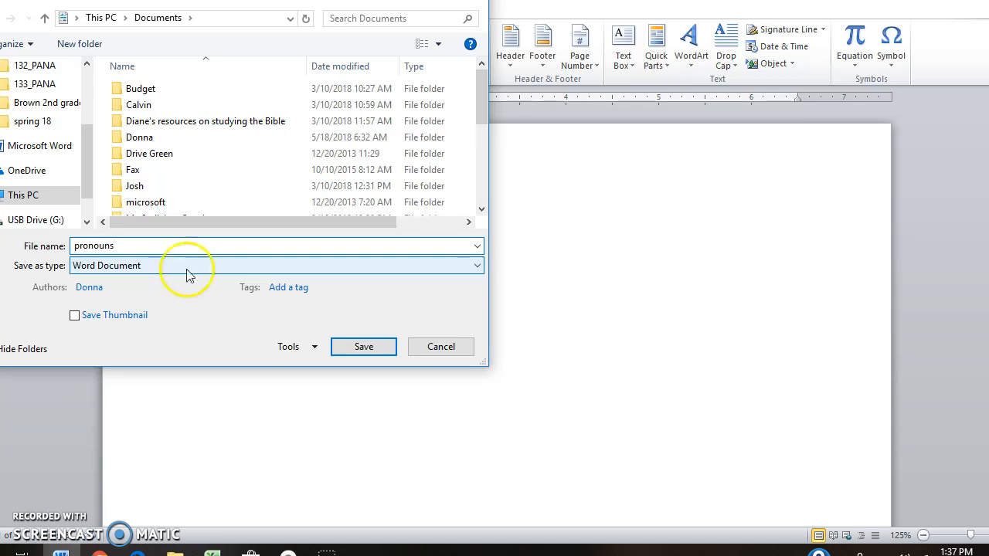
Step: Set the save type to PDF and save the document
left_click(478, 266)
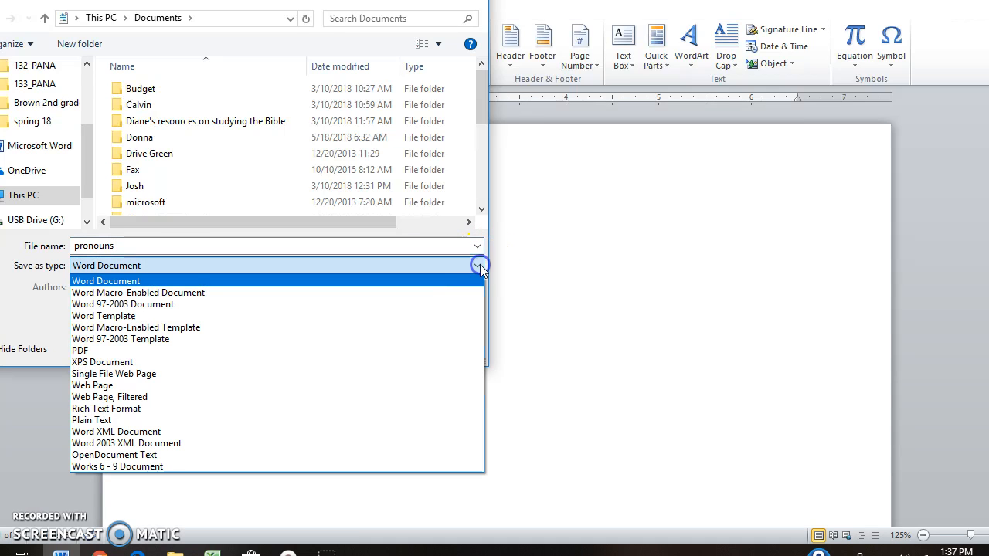
left_click(121, 351)
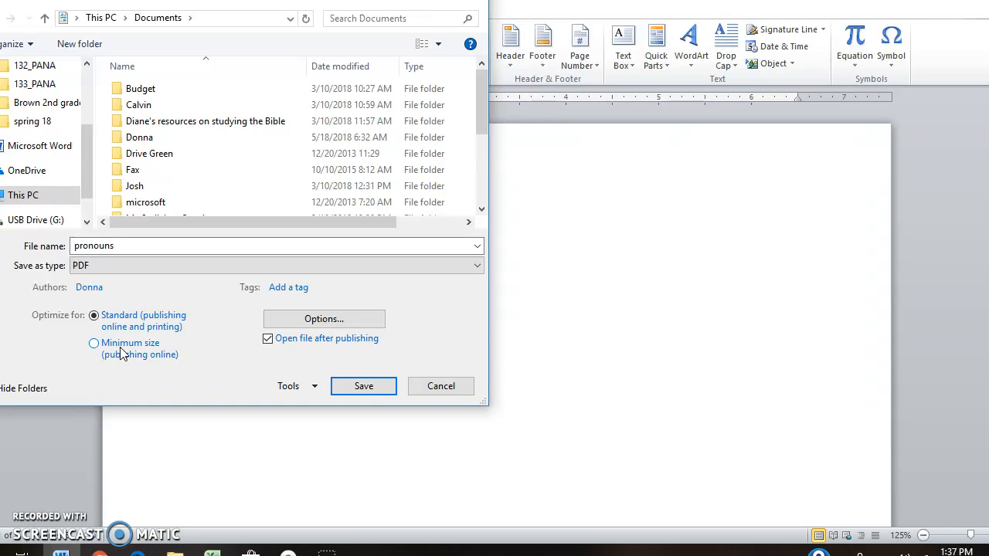
left_click(364, 387)
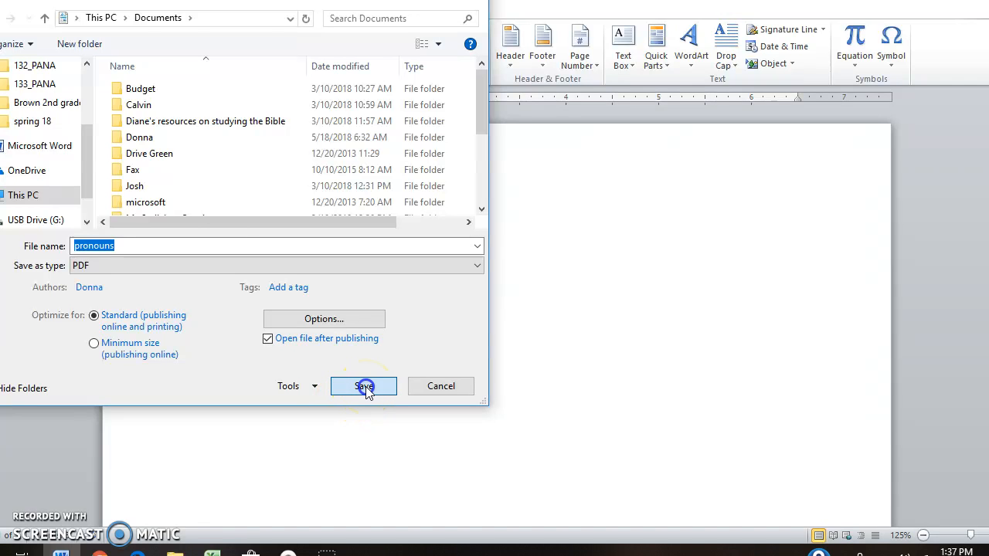